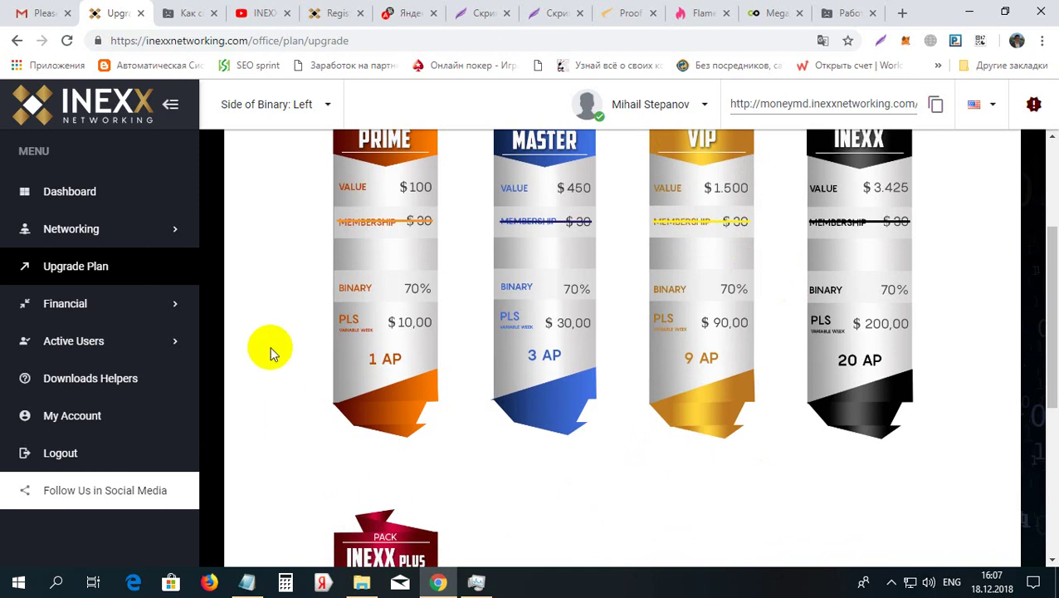
Open the Register form and review the prefilled Partner, Name, Username and E-mail fields
click(323, 11)
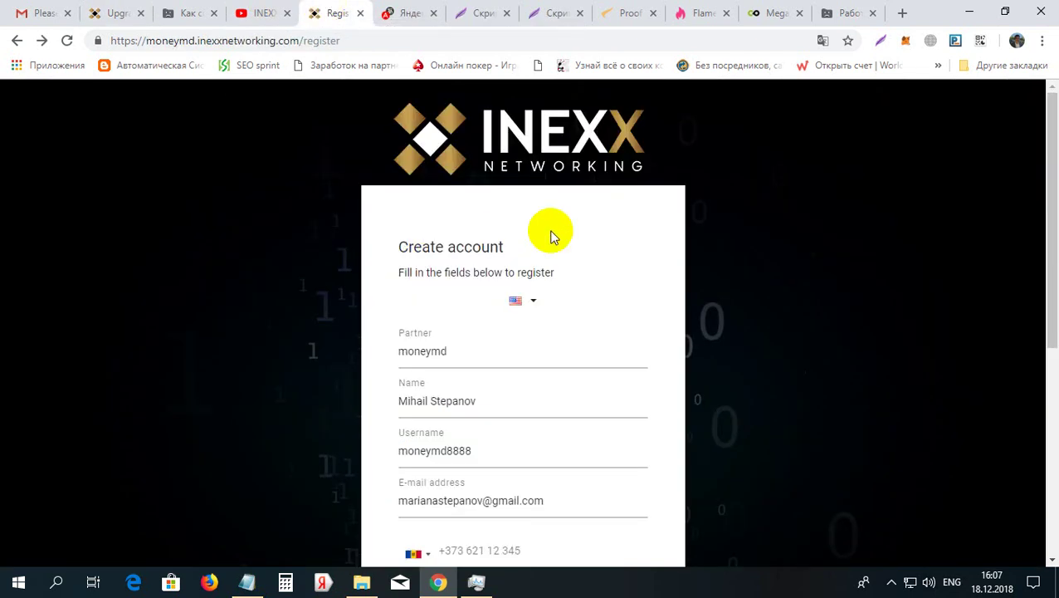
drag(1054, 166, 1040, 248)
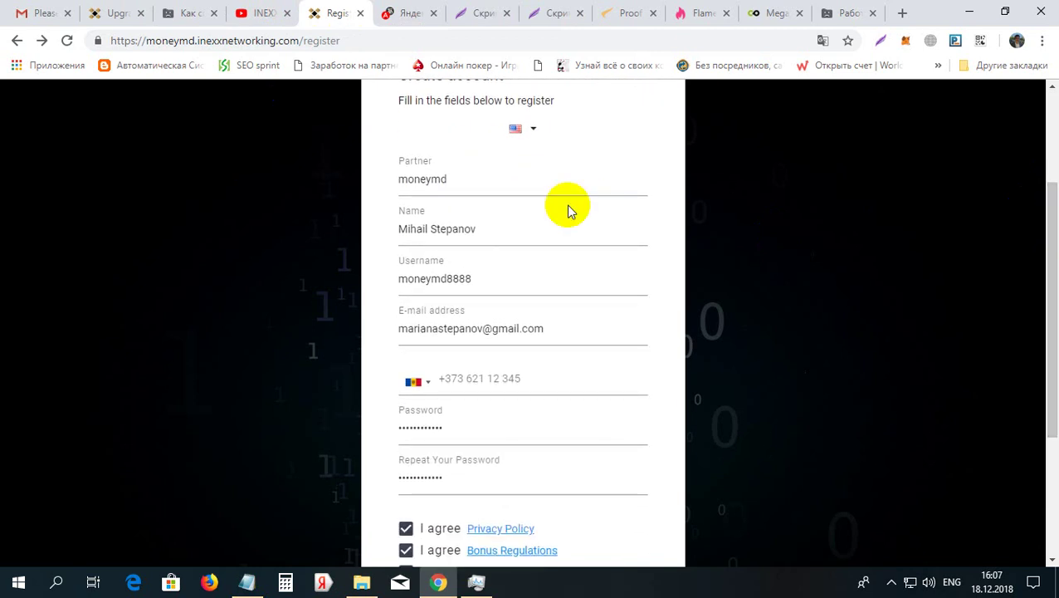
click(392, 181)
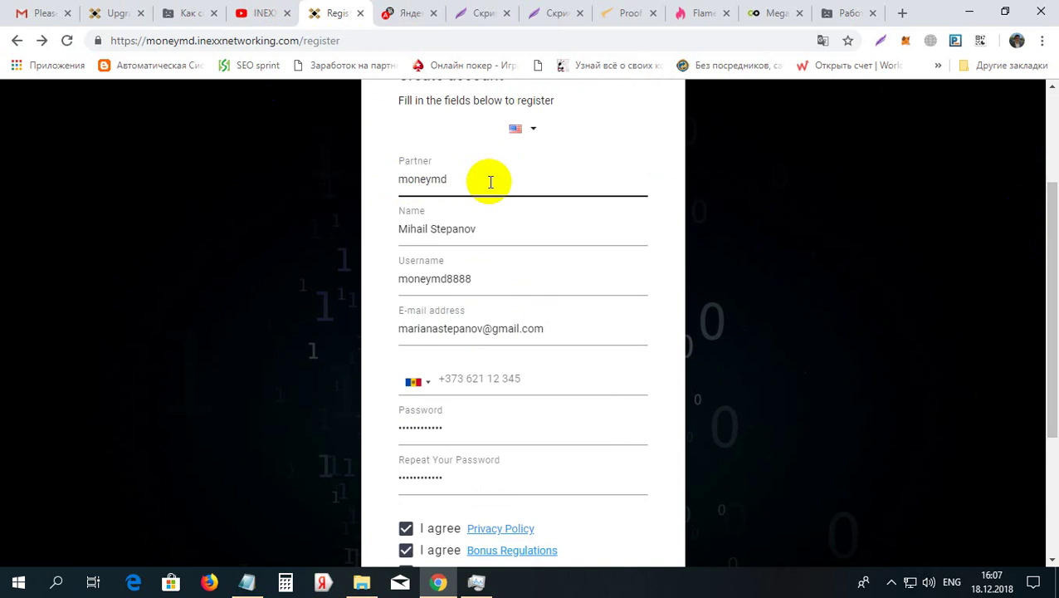
click(415, 237)
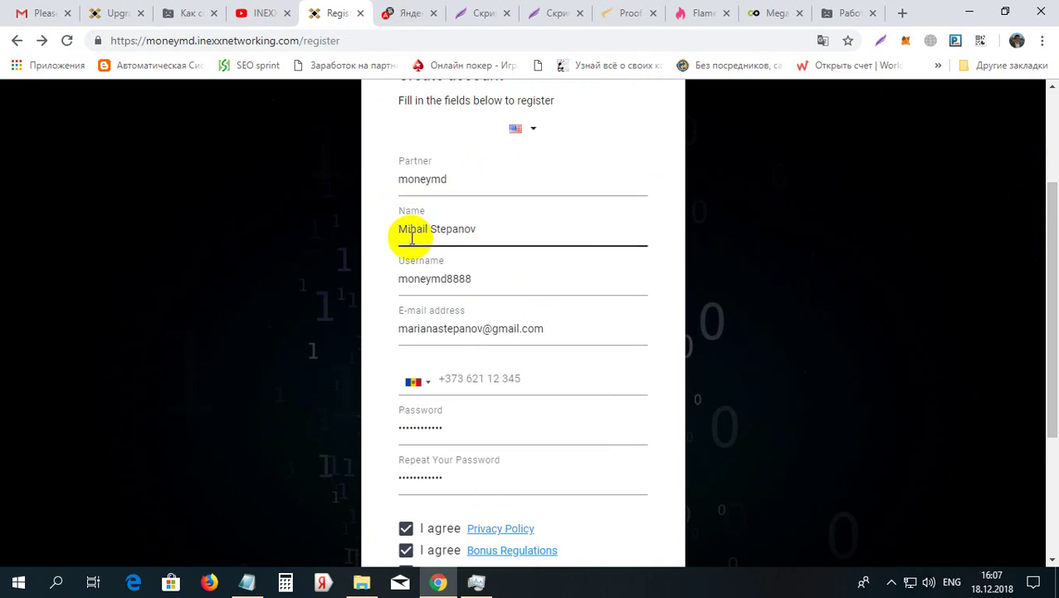
click(417, 277)
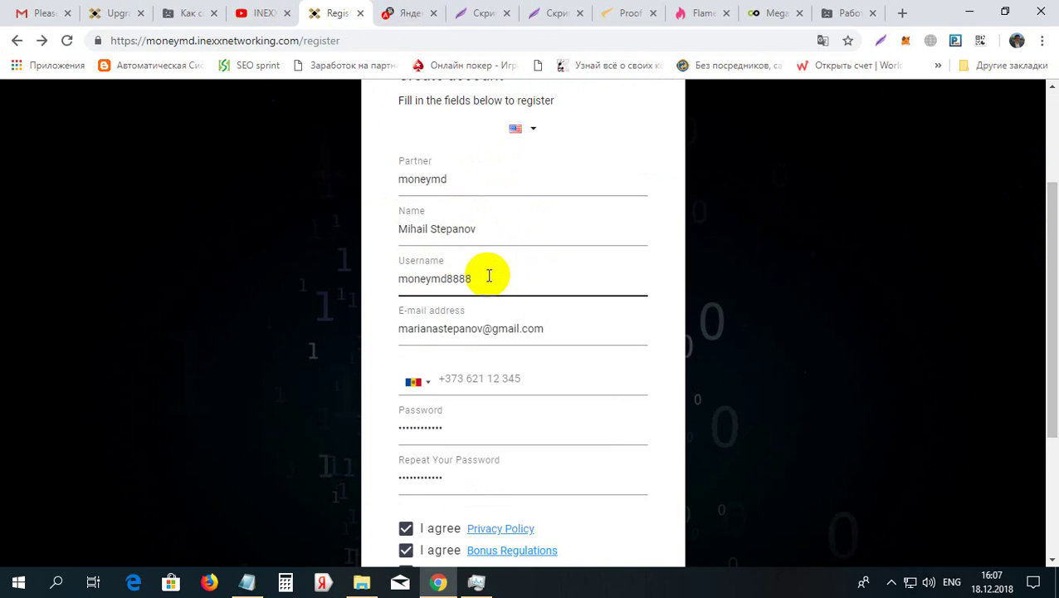
click(402, 330)
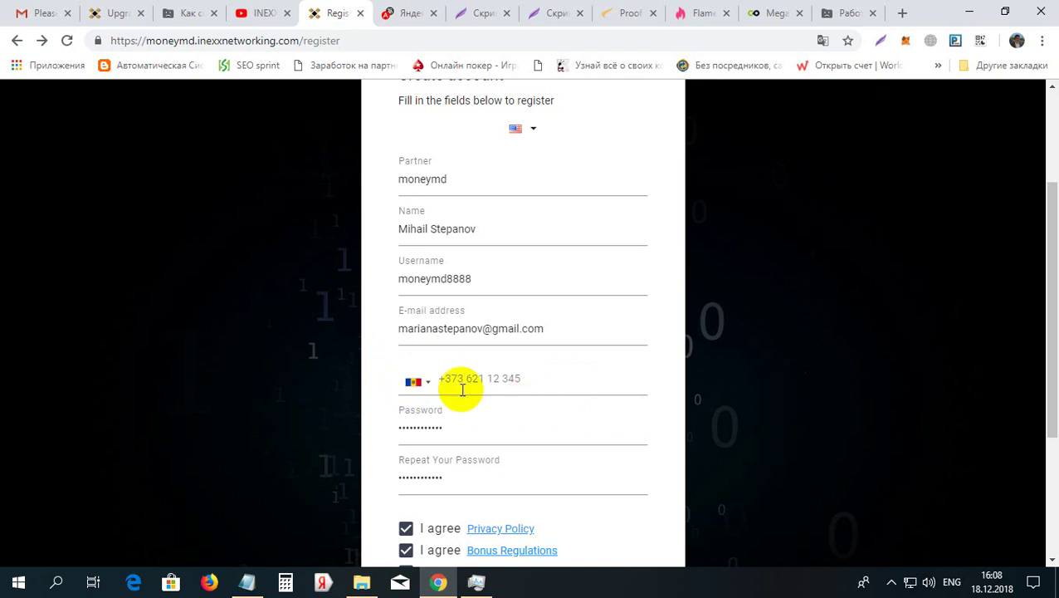
click(229, 244)
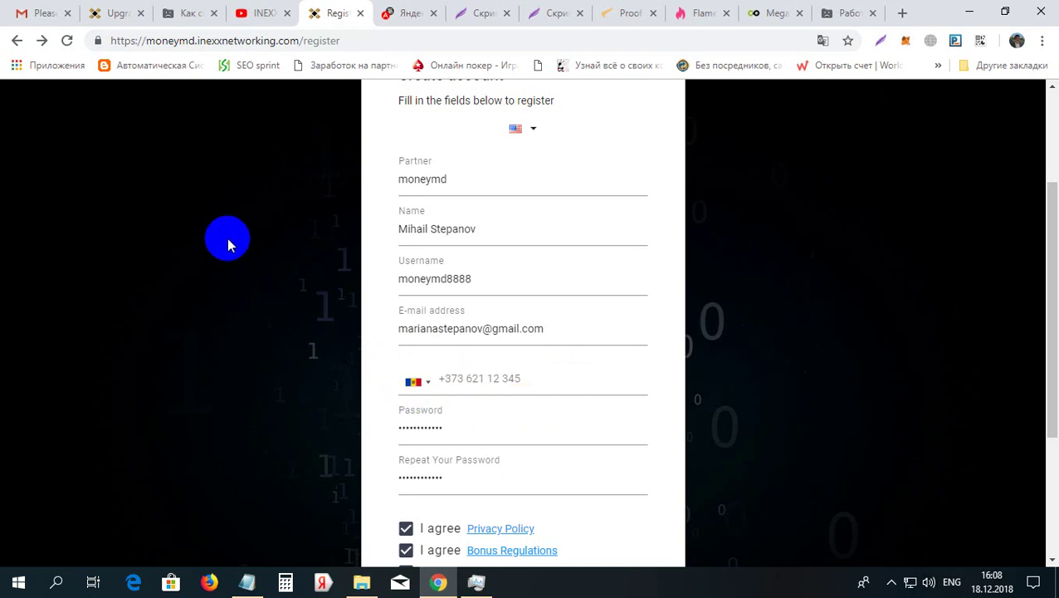
click(114, 12)
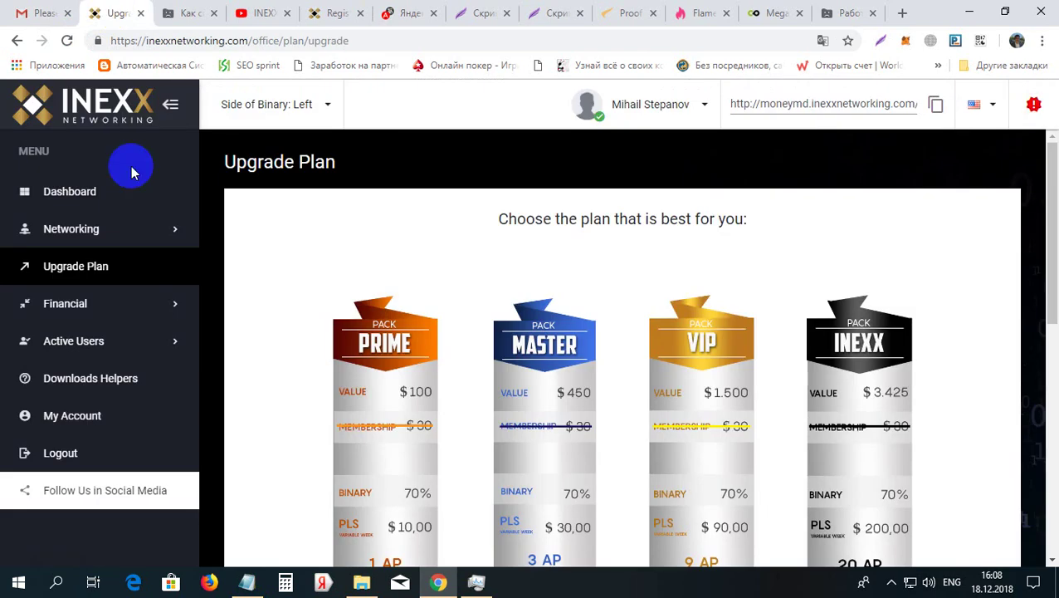
click(73, 193)
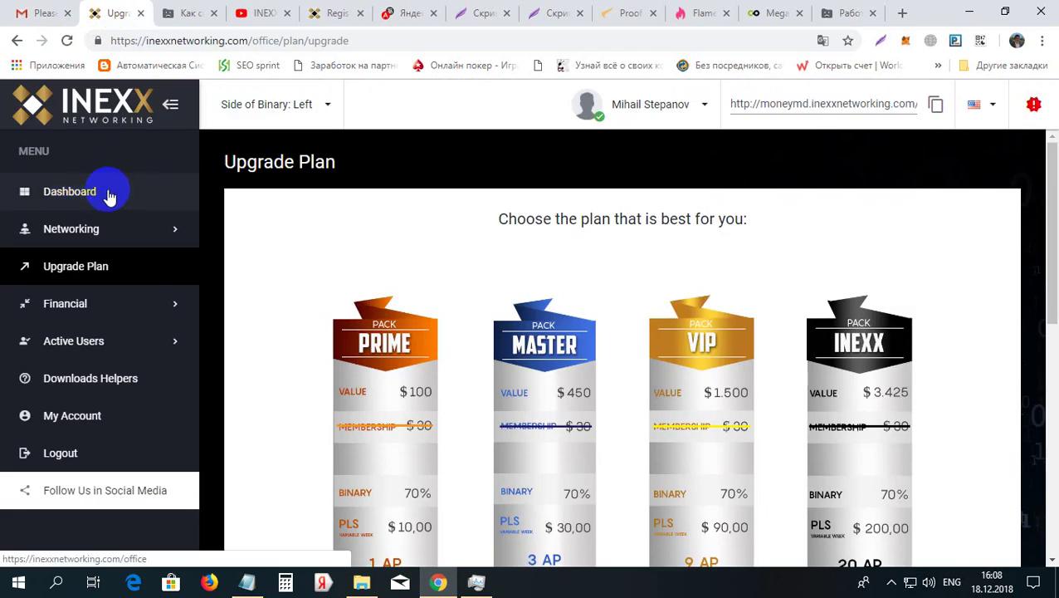
click(334, 12)
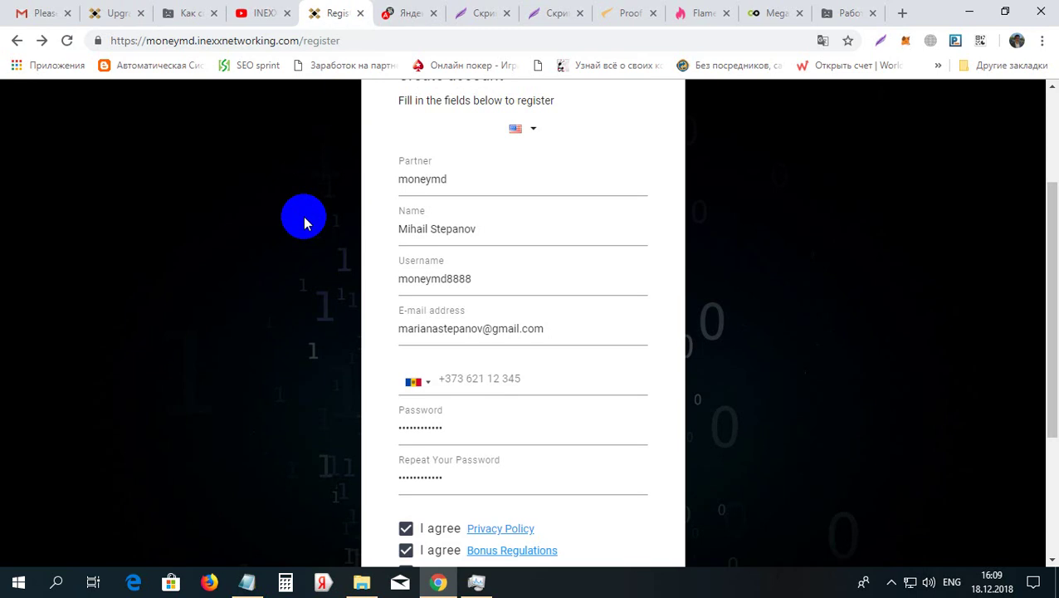
Inspect the mobile phone field and its country code selector without entering a number
click(444, 375)
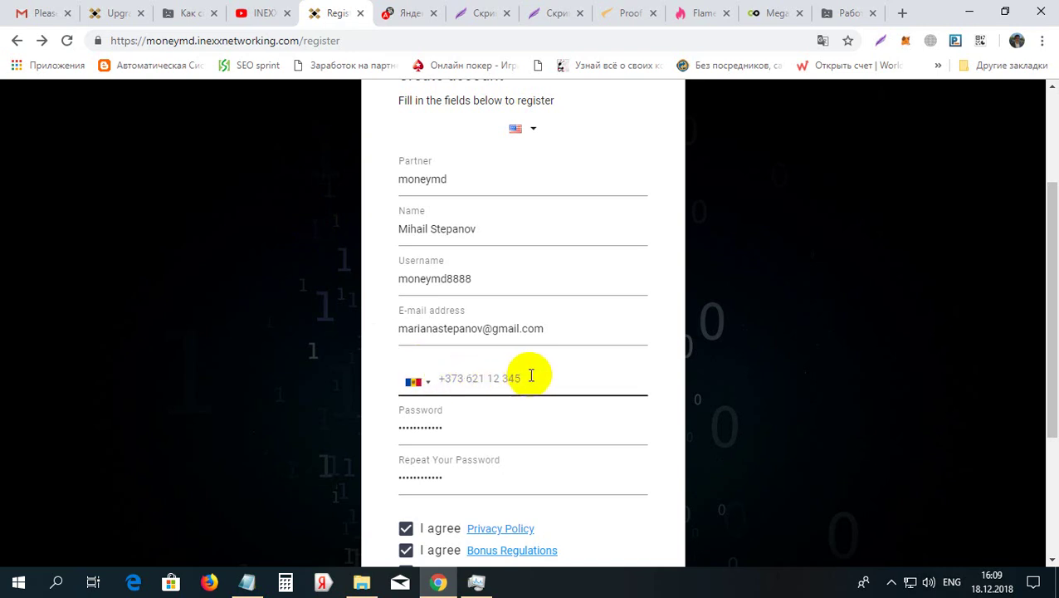
click(414, 381)
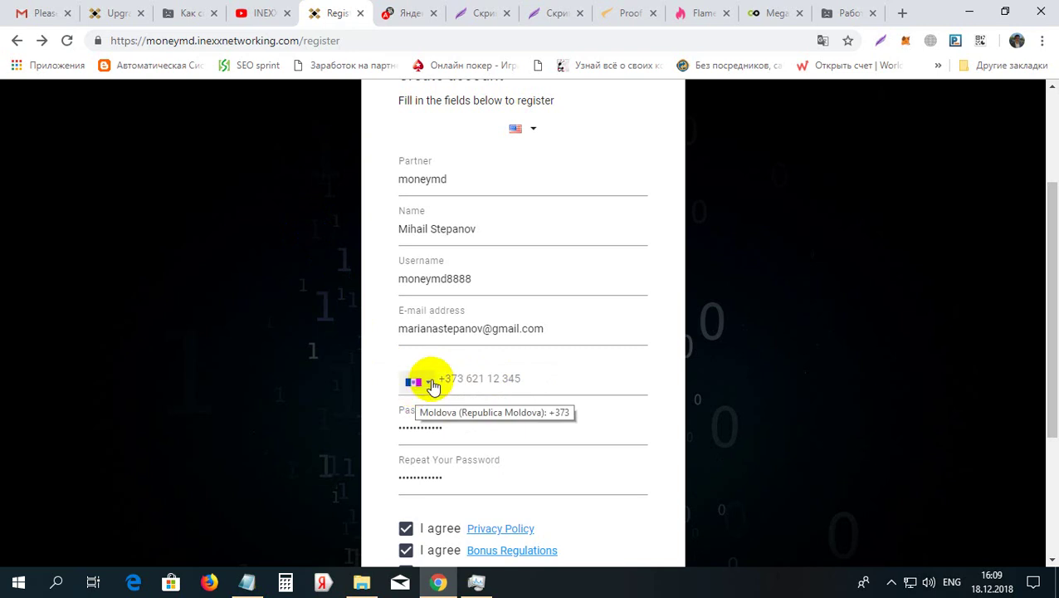
click(521, 376)
click(415, 383)
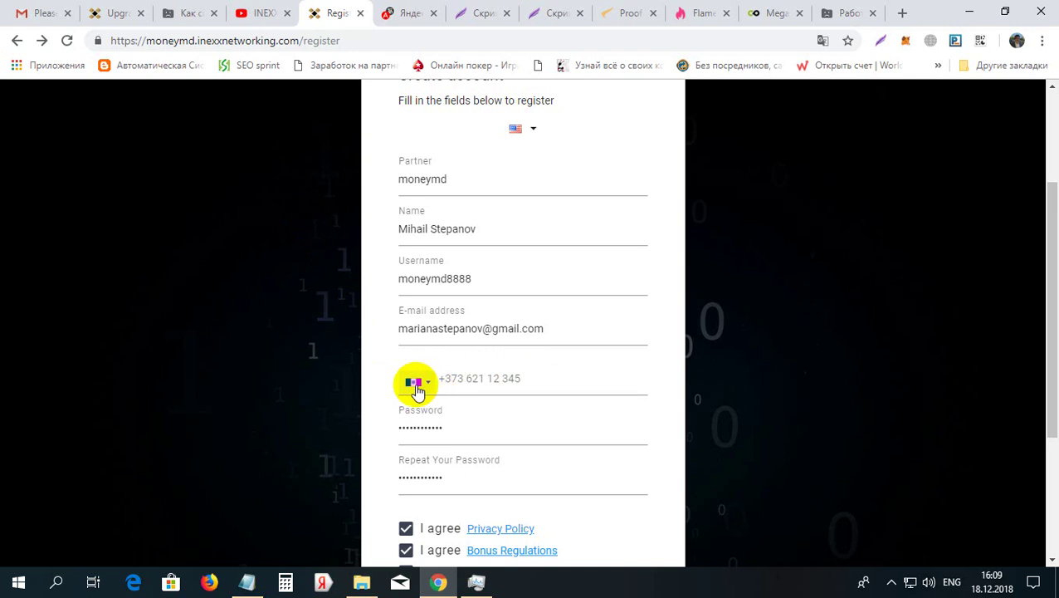
click(504, 379)
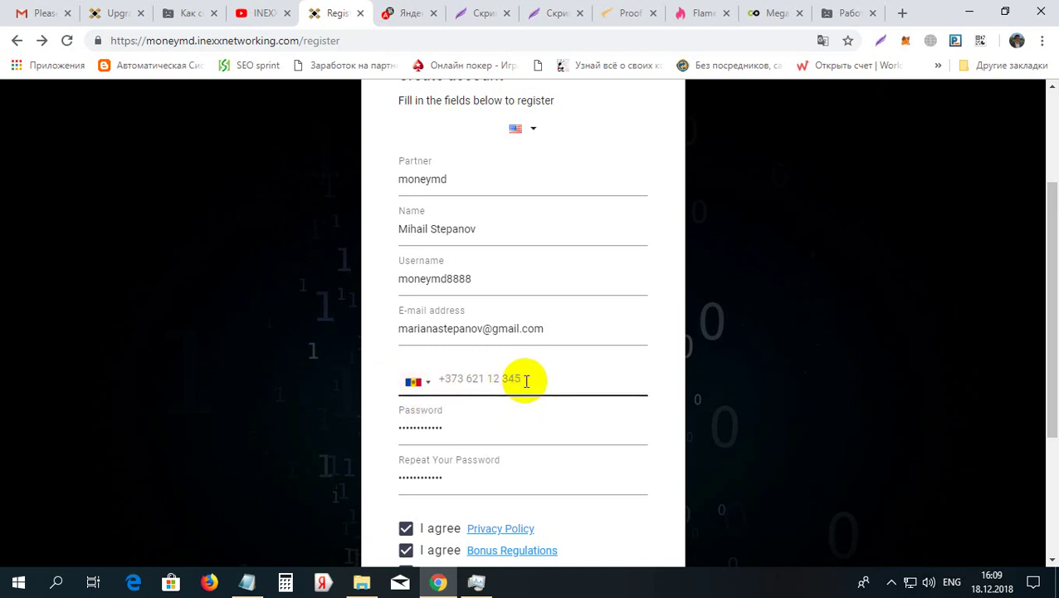
Submit the registration with the phone empty, getting 'The mobile phone field is required.'
click(428, 423)
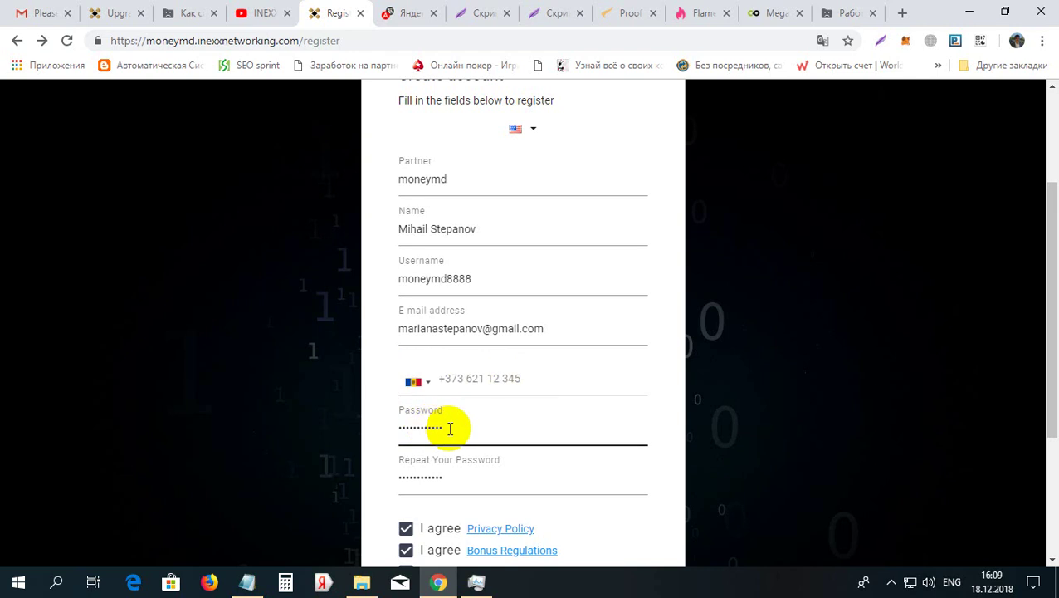
click(413, 474)
drag(1040, 337, 1045, 434)
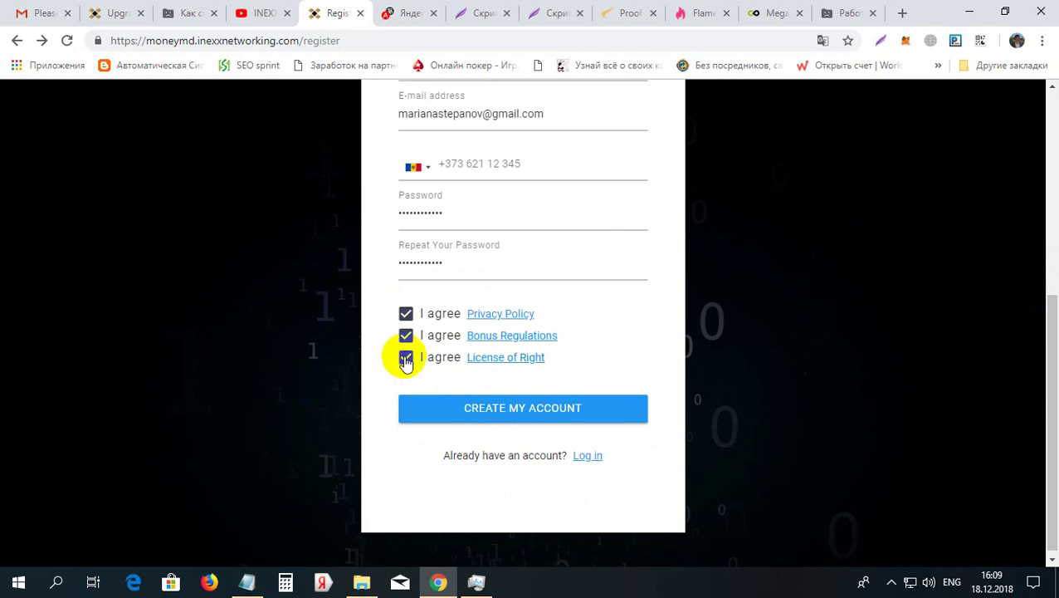
click(540, 415)
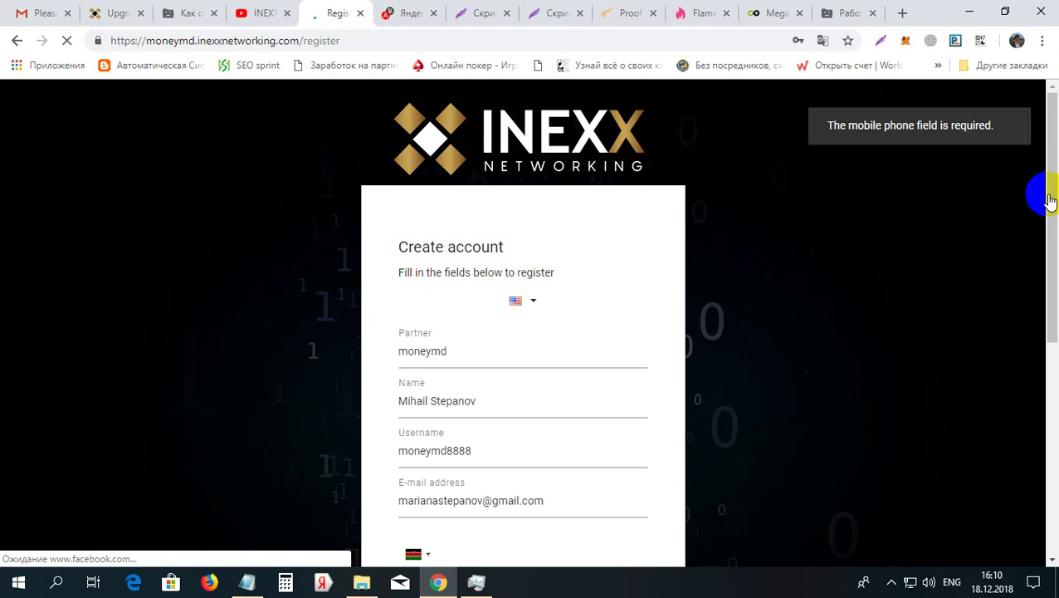
Set the phone country code to Moldova (+373) and enter the mobile number
scroll(1052, 216, down, 1)
scroll(1052, 282, down, 1)
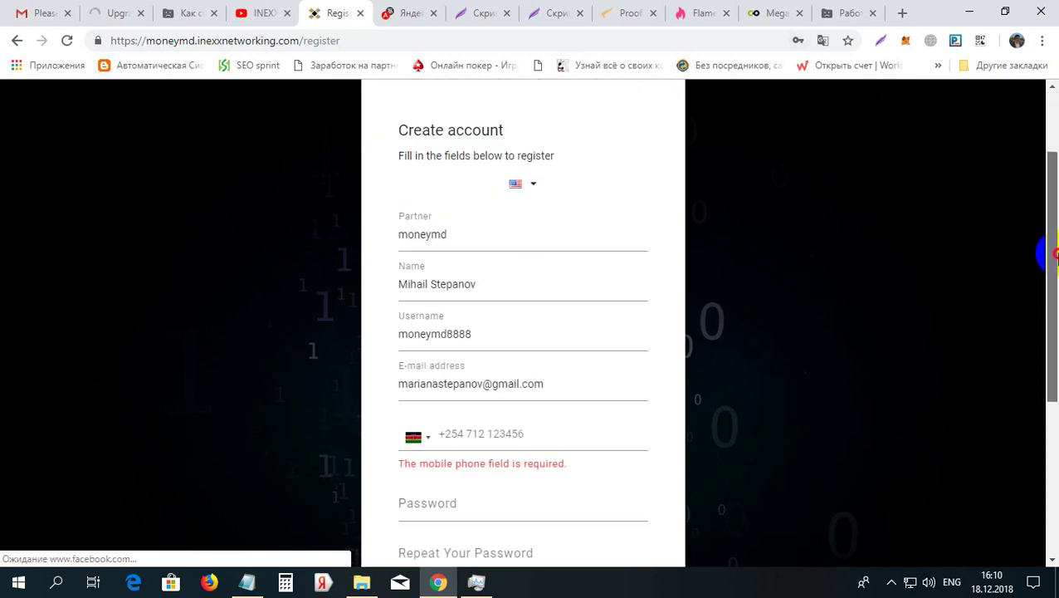
scroll(1028, 353, down, 2)
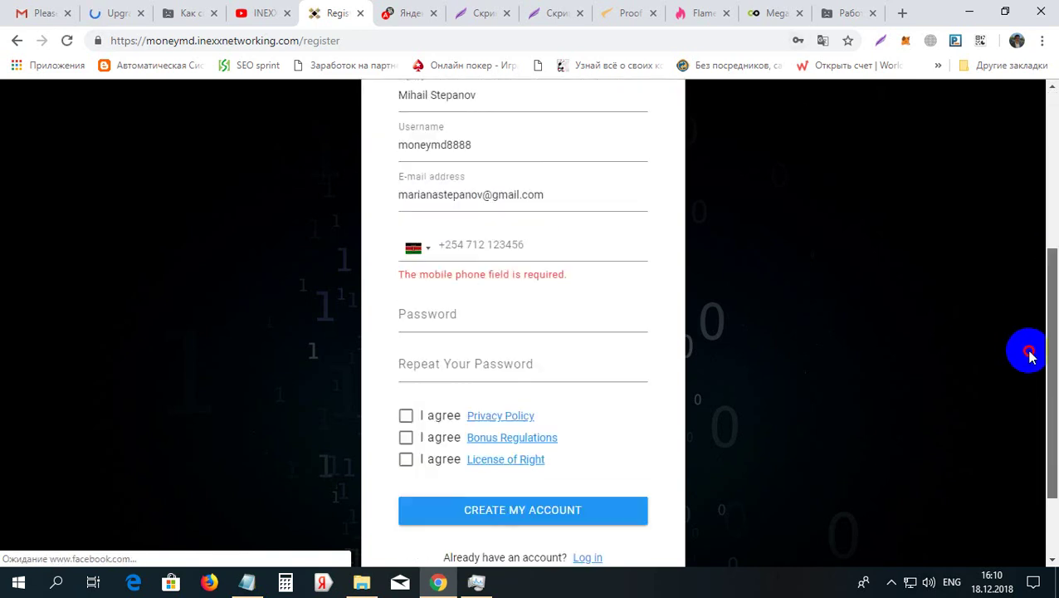
click(440, 243)
click(424, 250)
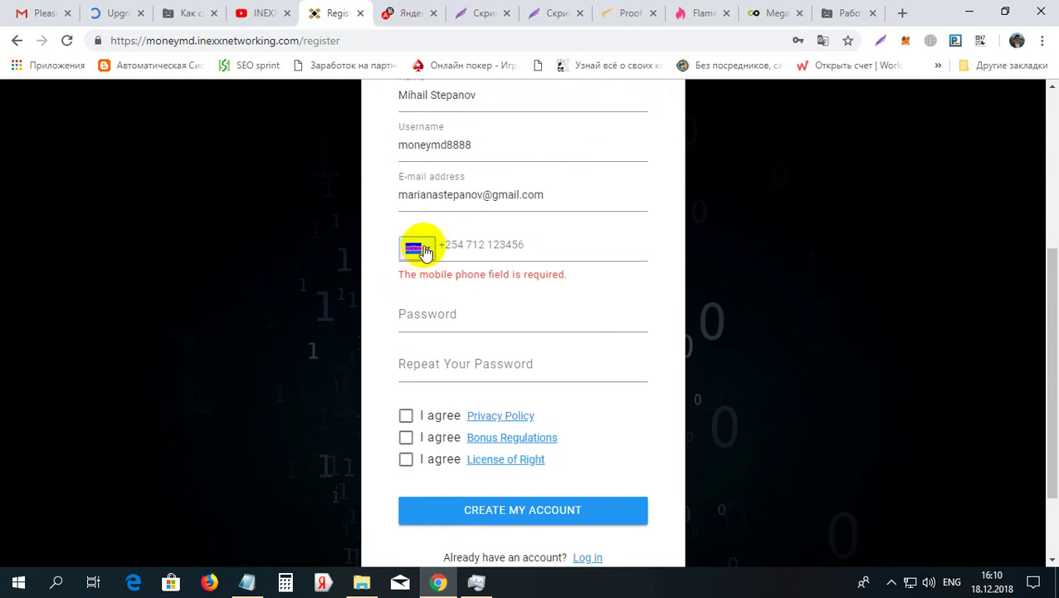
click(425, 249)
key(ctrl+0)
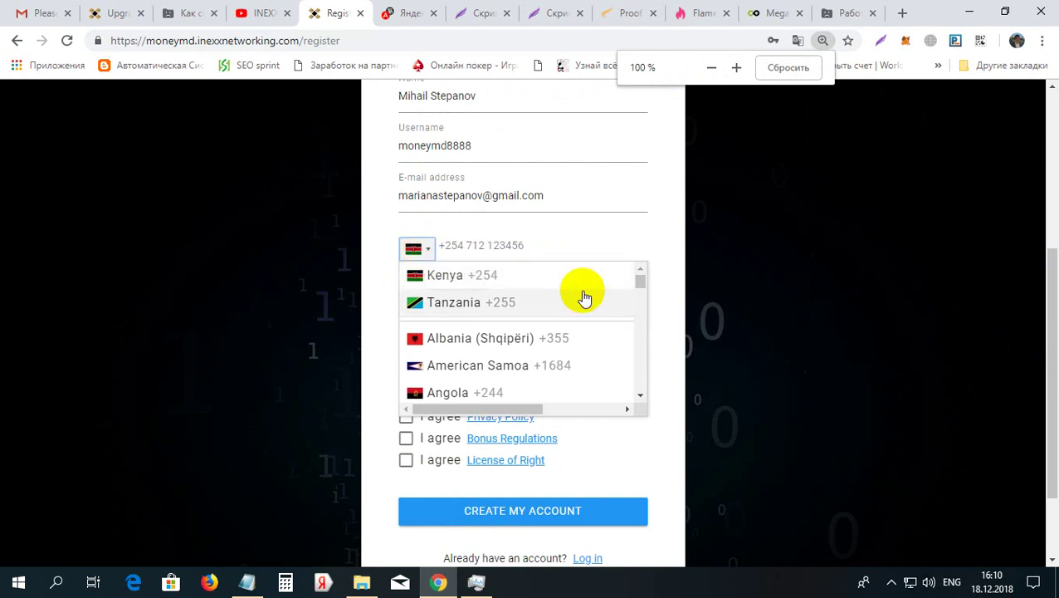
drag(633, 286, 644, 338)
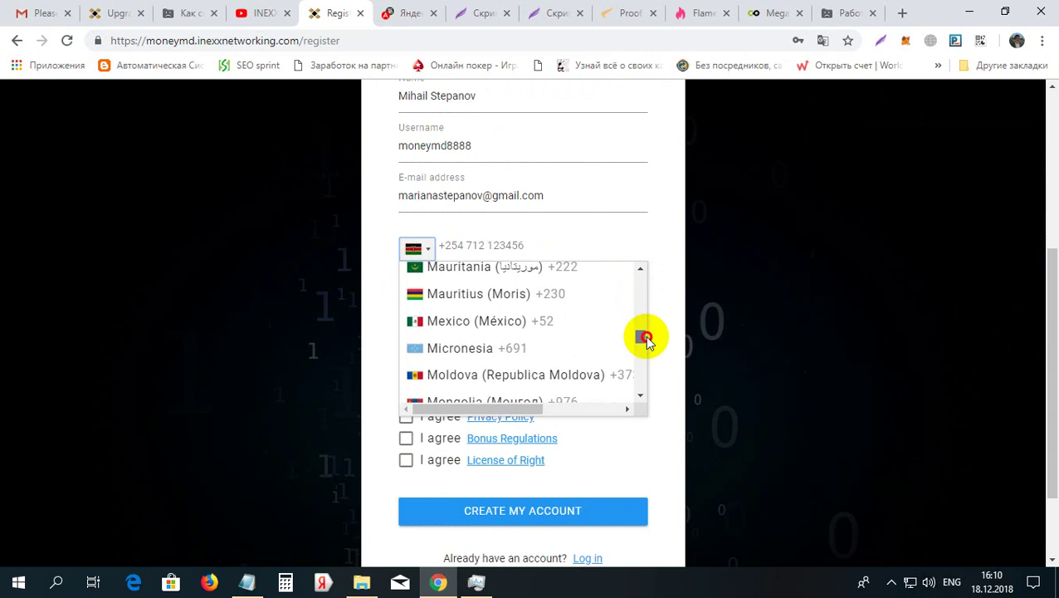
click(498, 377)
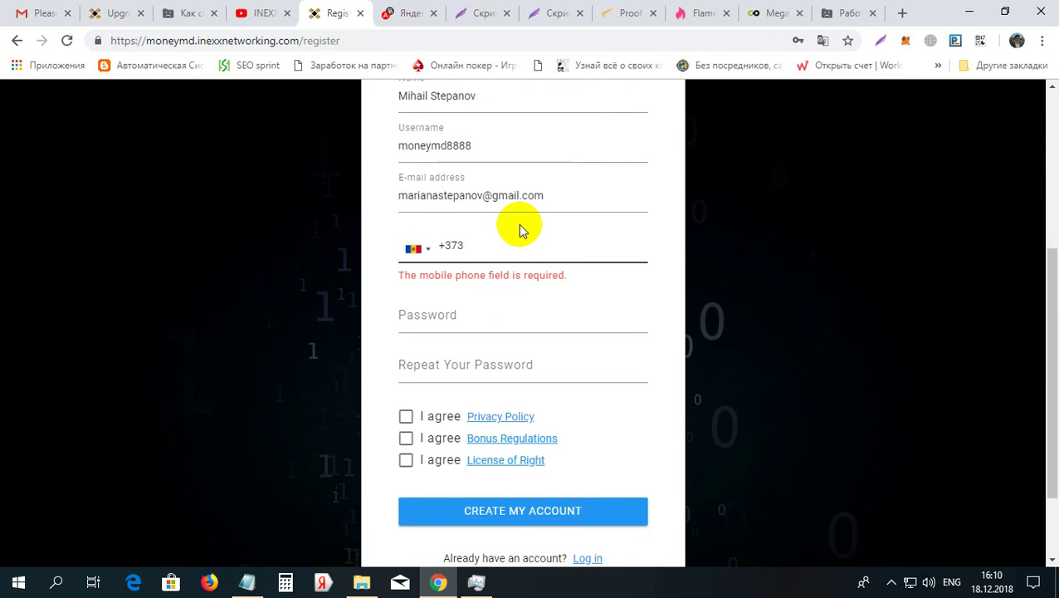
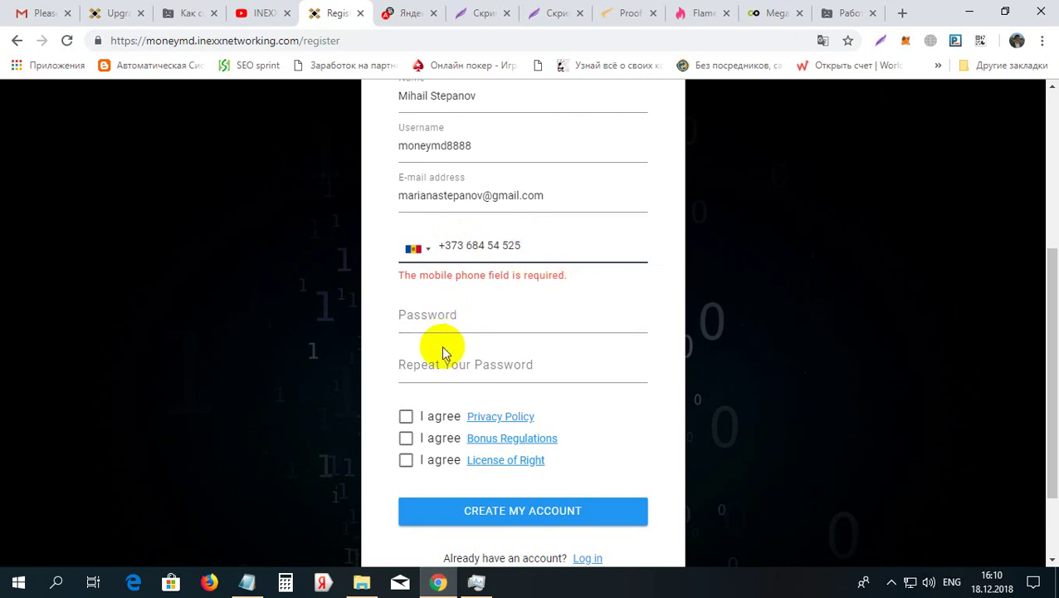
Paste the account password into both the Password and Repeat Password fields
click(439, 320)
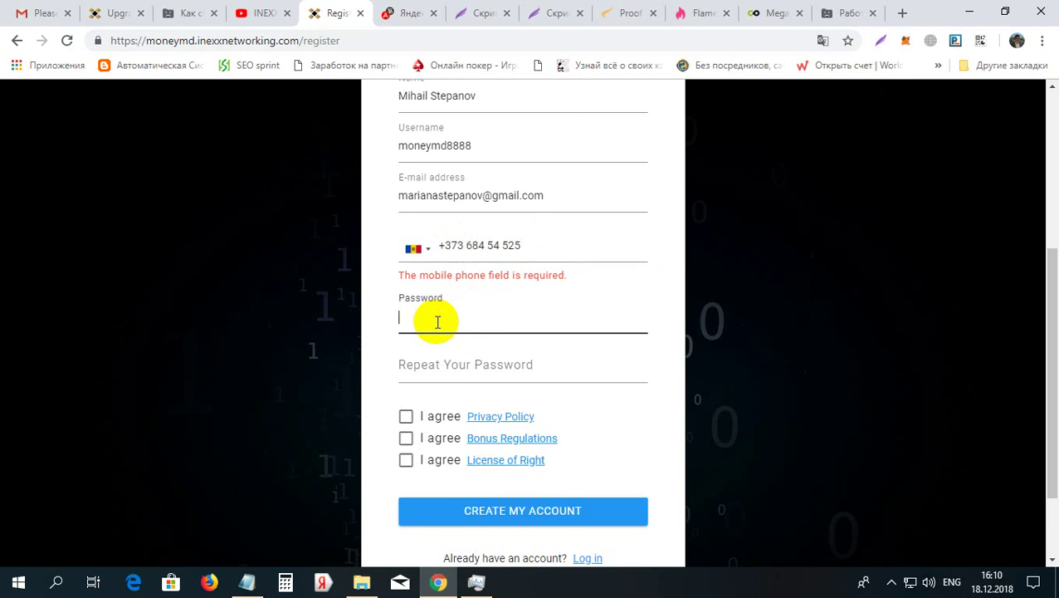
key(ctrl+v)
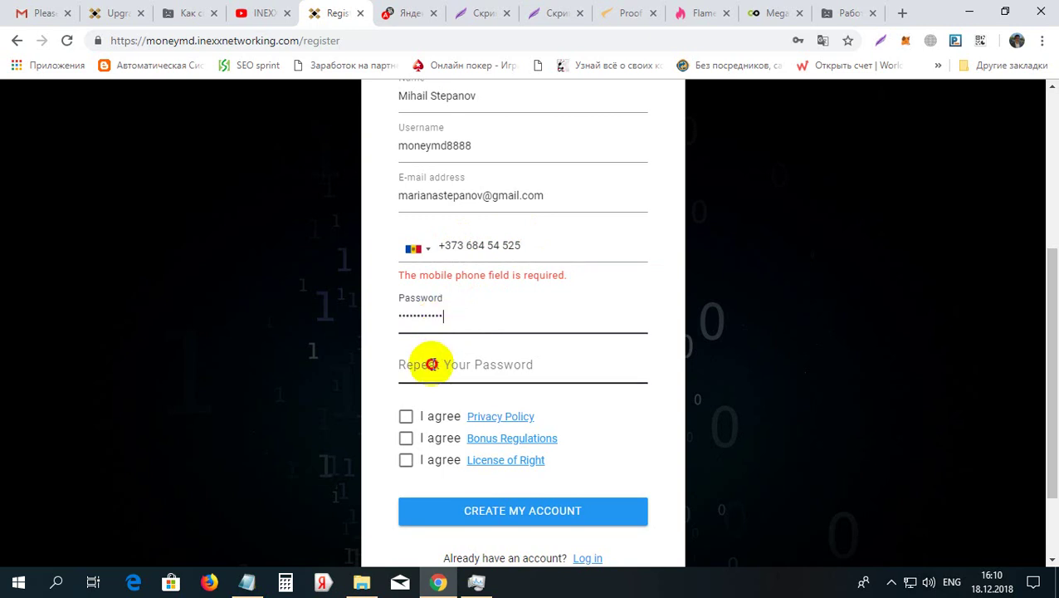
click(433, 363)
key(ctrl+v)
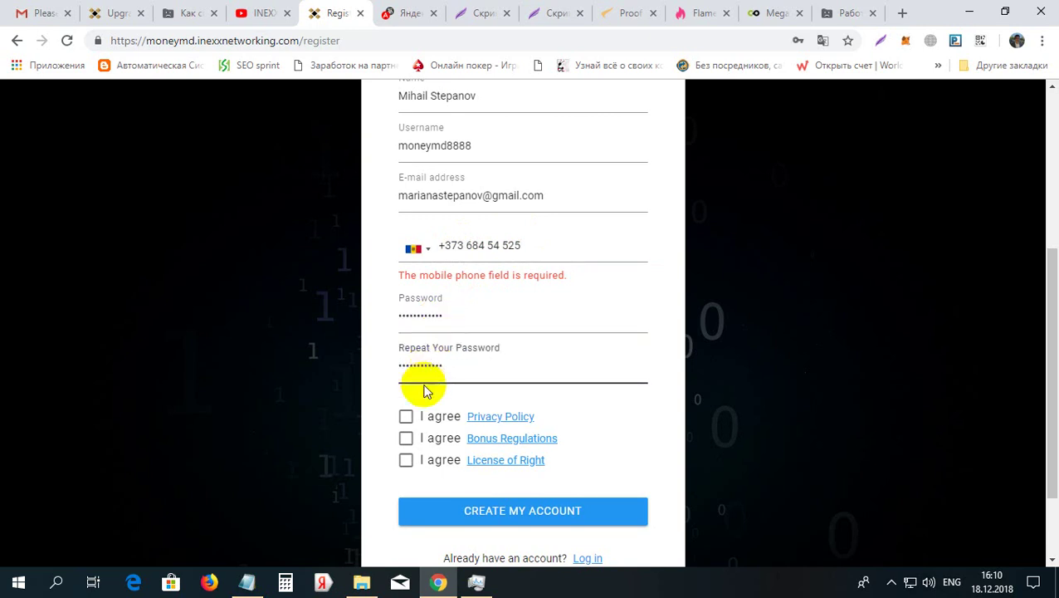
Accept the Privacy Policy, Bonus Regulations and License of Right agreements
click(406, 418)
click(406, 438)
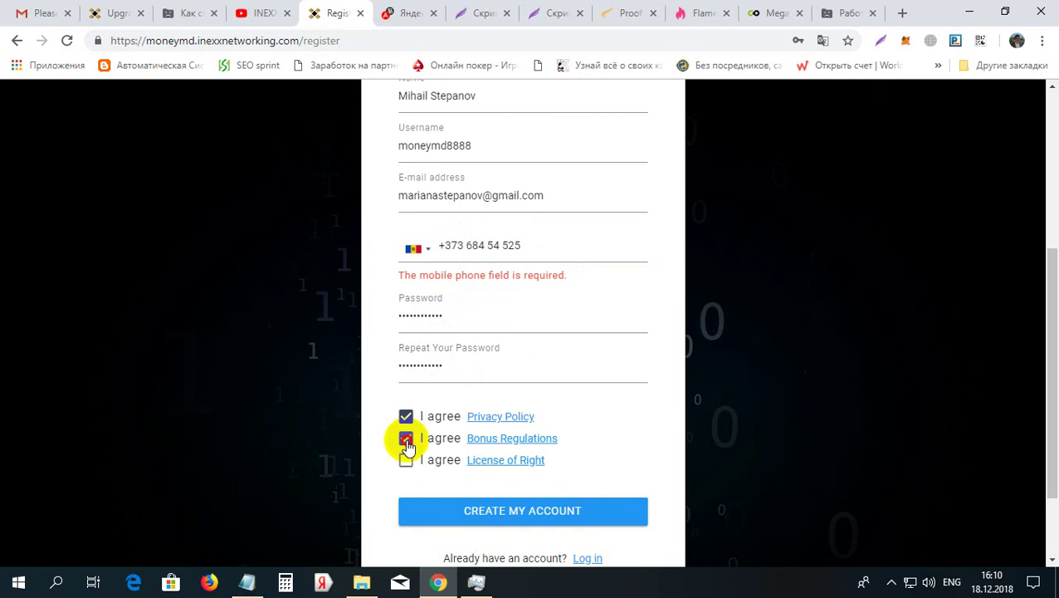
click(406, 461)
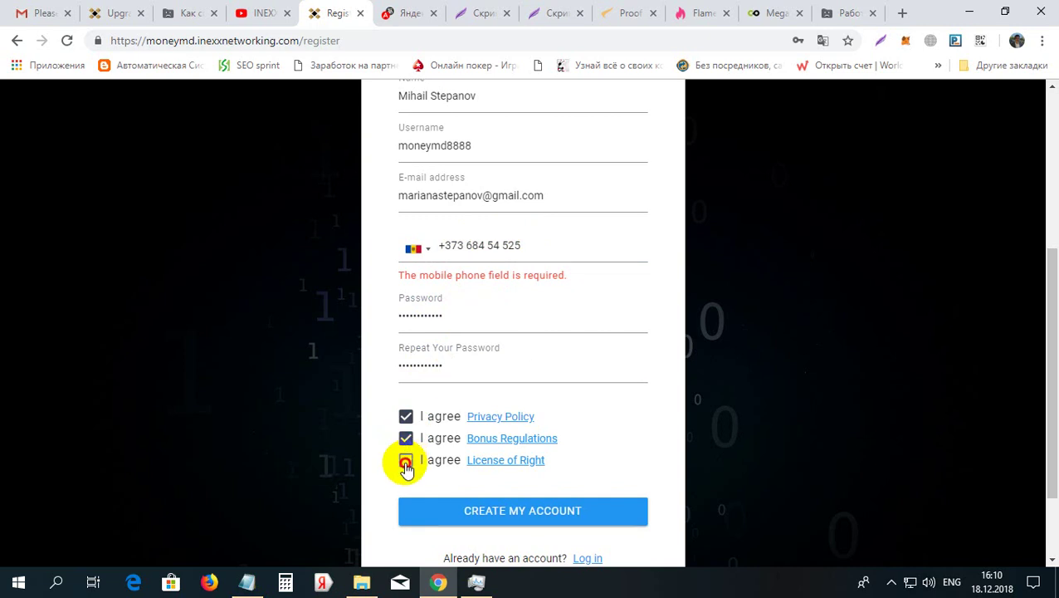
Create the account and decline Chrome's offer to save the password
click(538, 512)
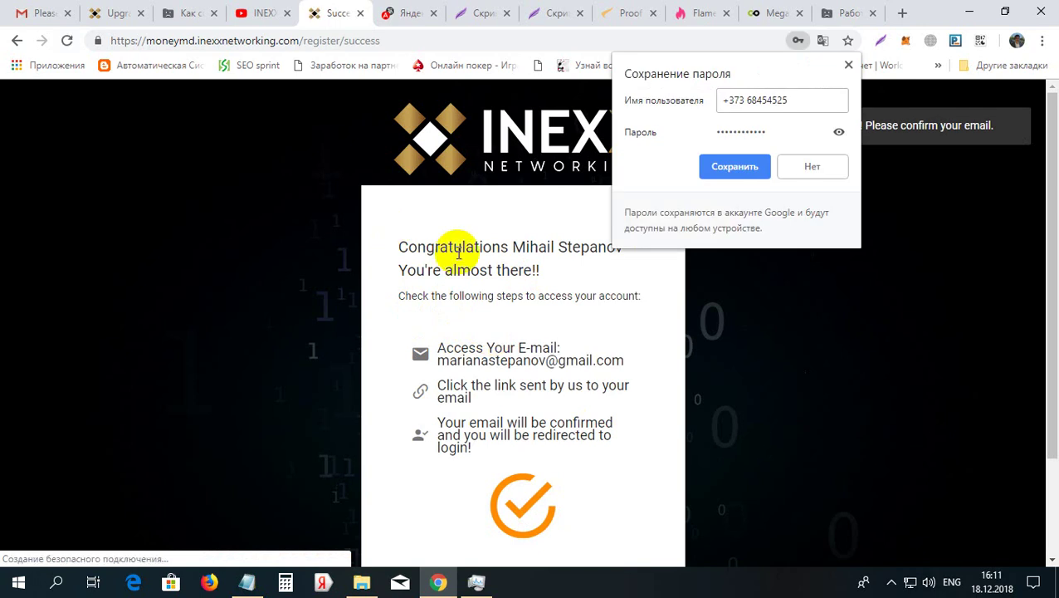
click(813, 167)
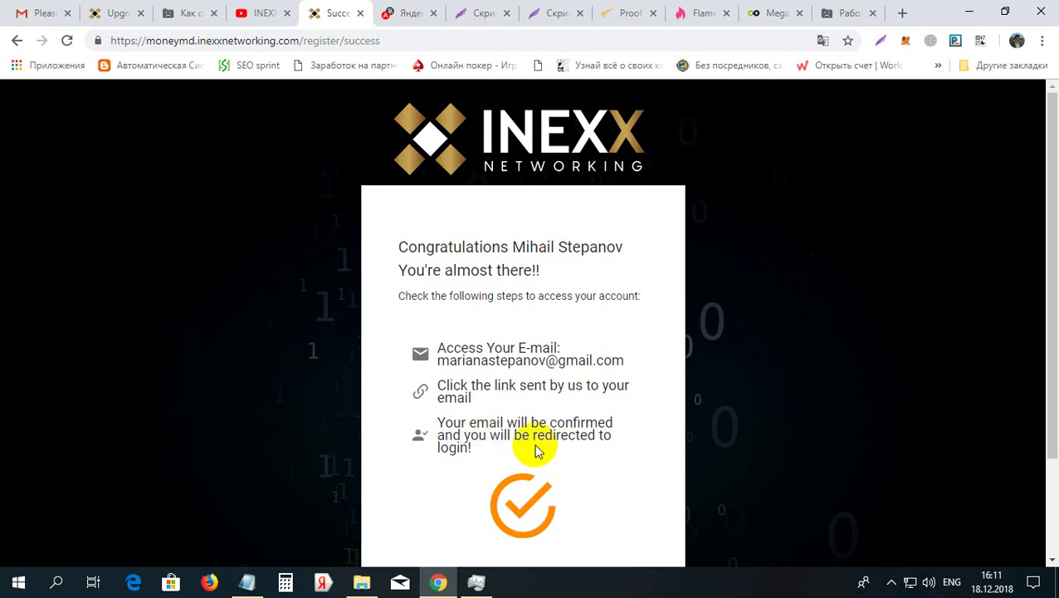
Follow the Verify your Email link in Gmail, then return to the INEXX Upgrade Plan page
click(43, 15)
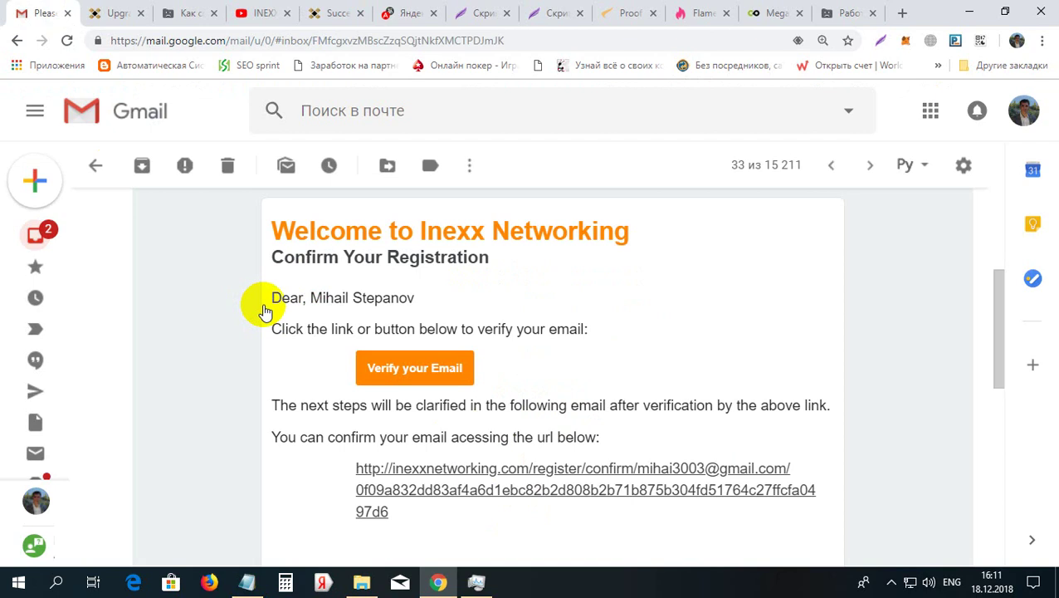
click(463, 367)
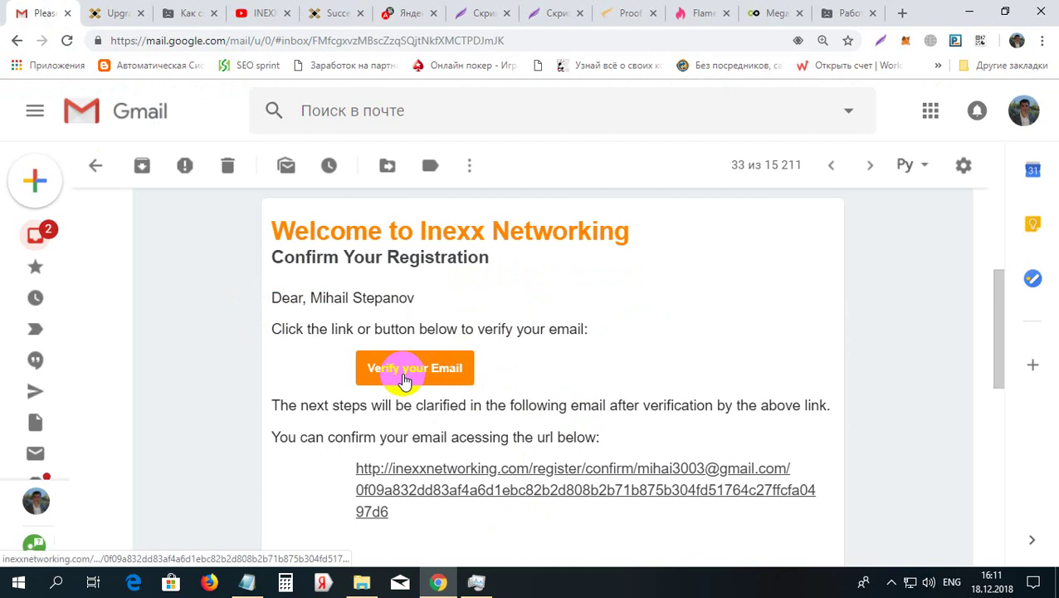
click(118, 10)
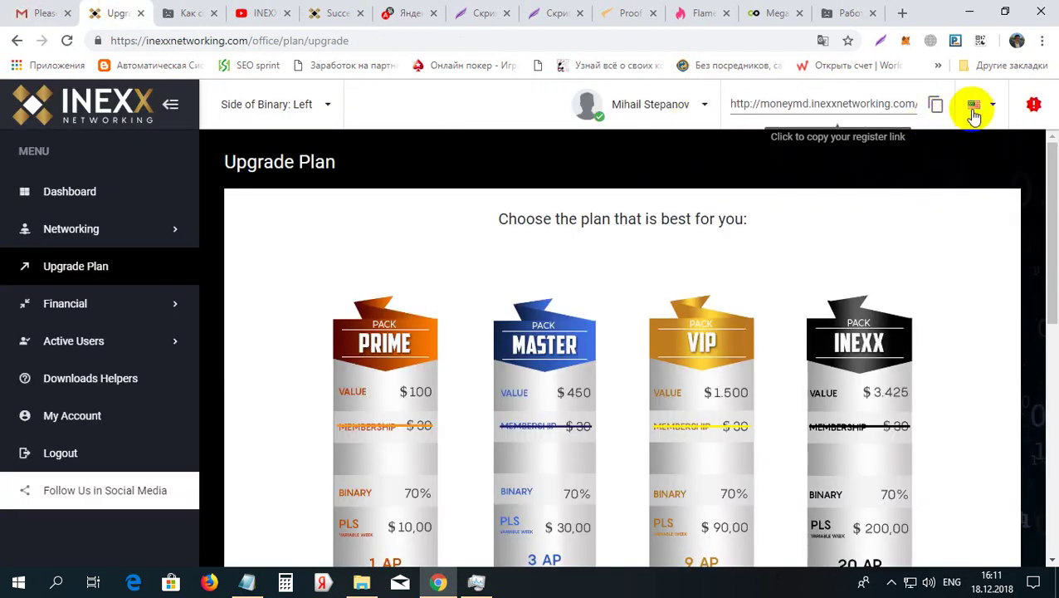
Log out via the user name dropdown at the top
click(707, 106)
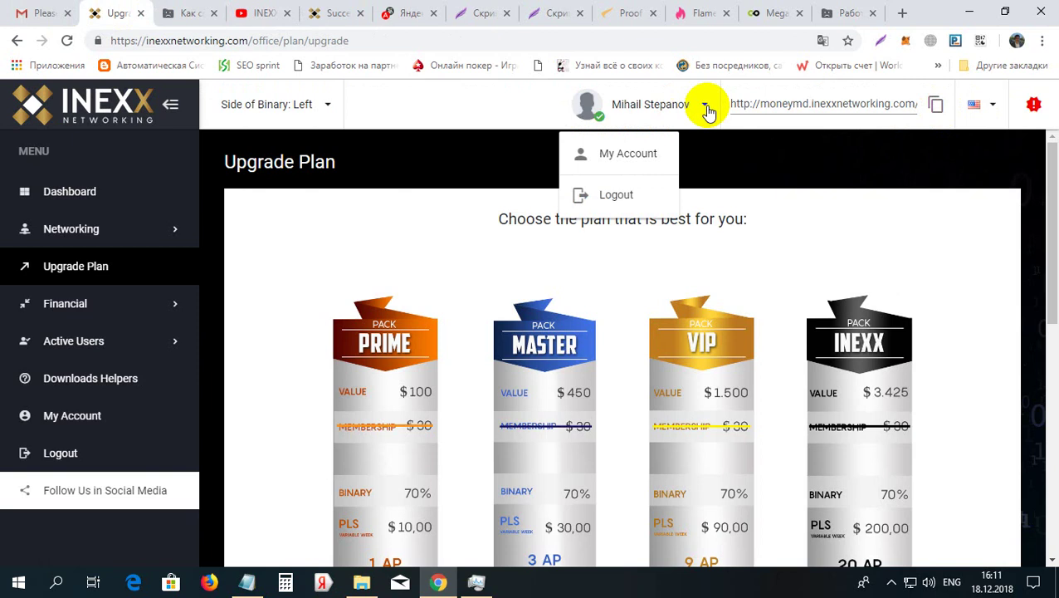
click(624, 198)
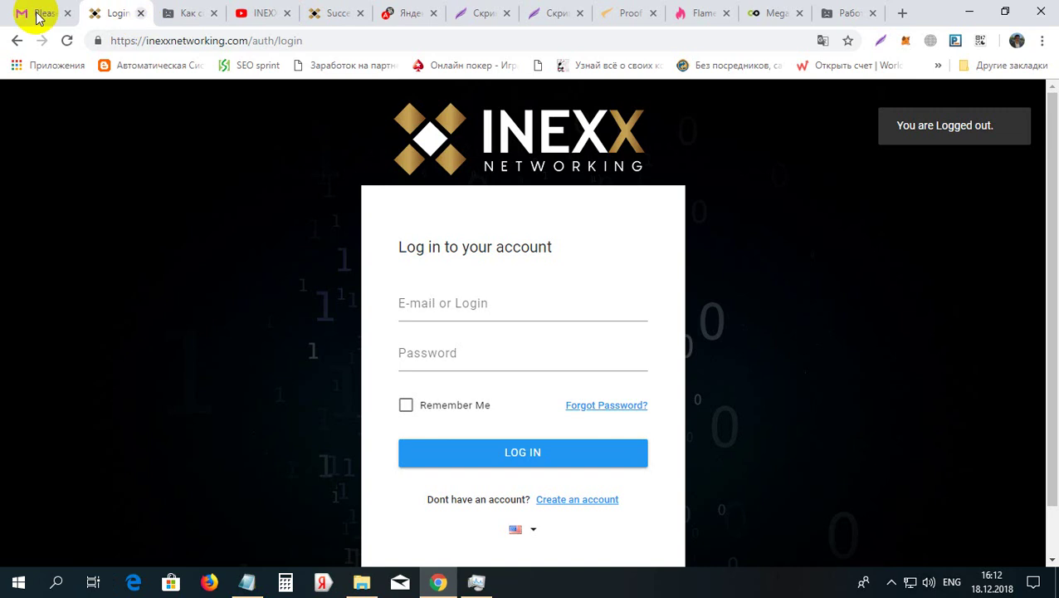
Close the INEXX login tab and open the Verify your Email link in Gmail
key(ctrl+w)
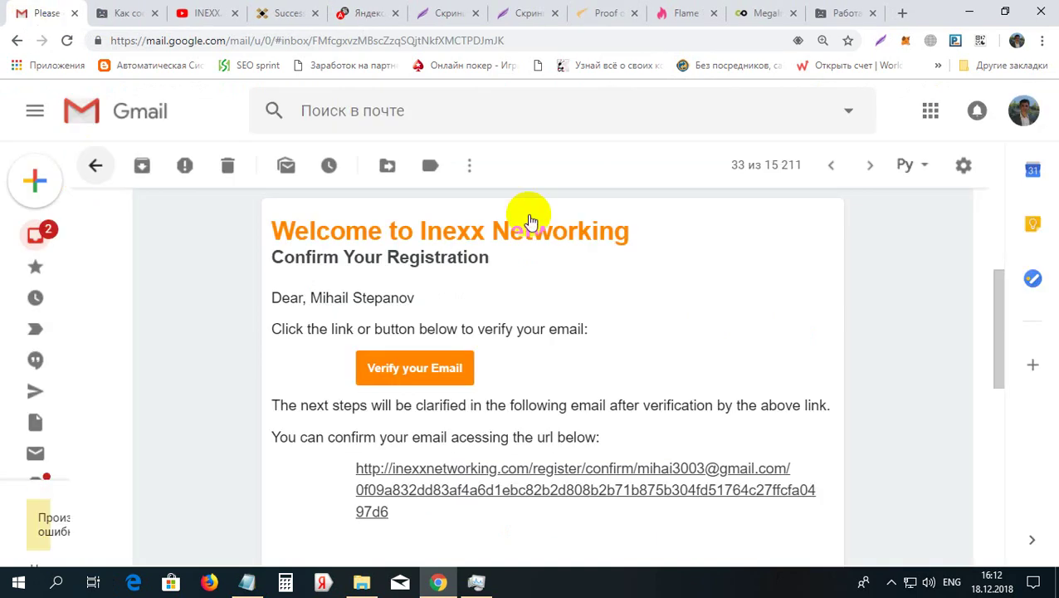
click(406, 375)
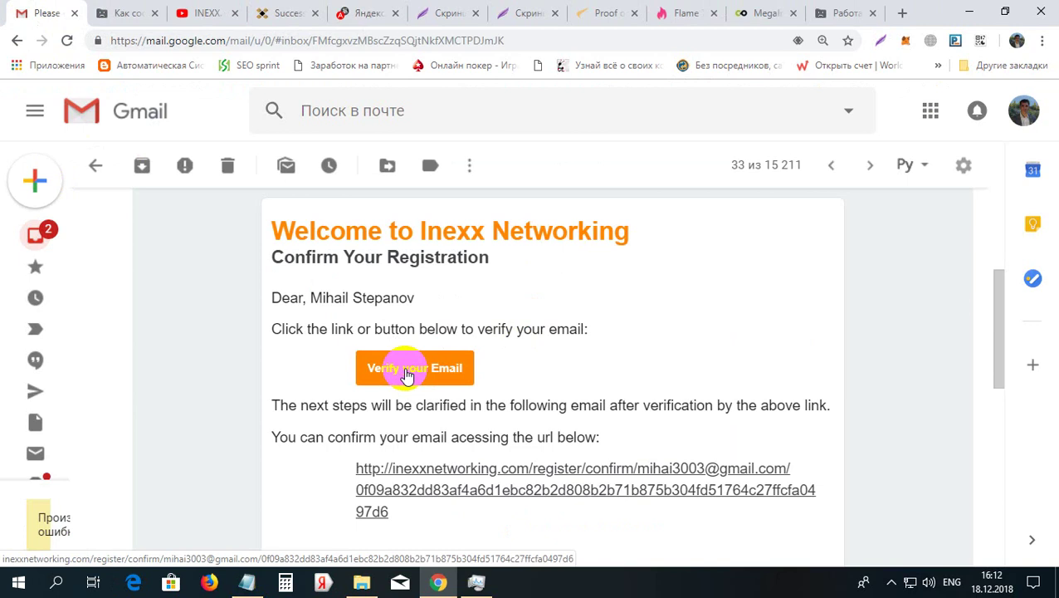